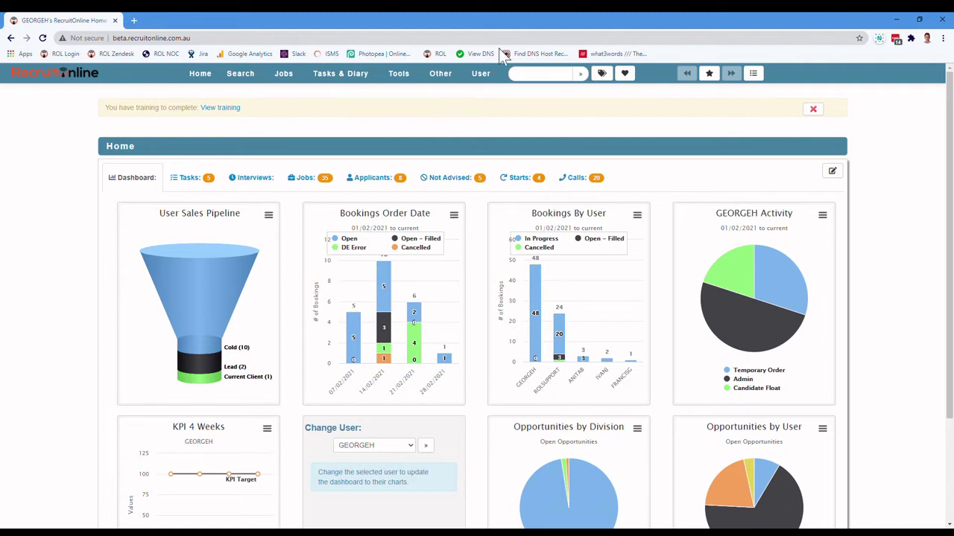
# Search for "marv", open the client Marvel Enterprises and display its RatesCalc page
pyautogui.write('marv')
pyautogui.press('Return')
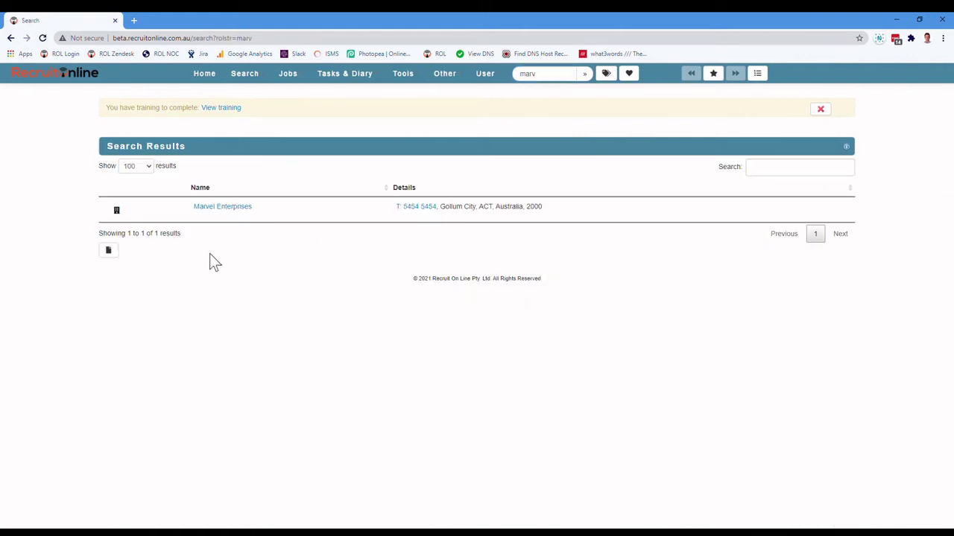
pyautogui.click(223, 207)
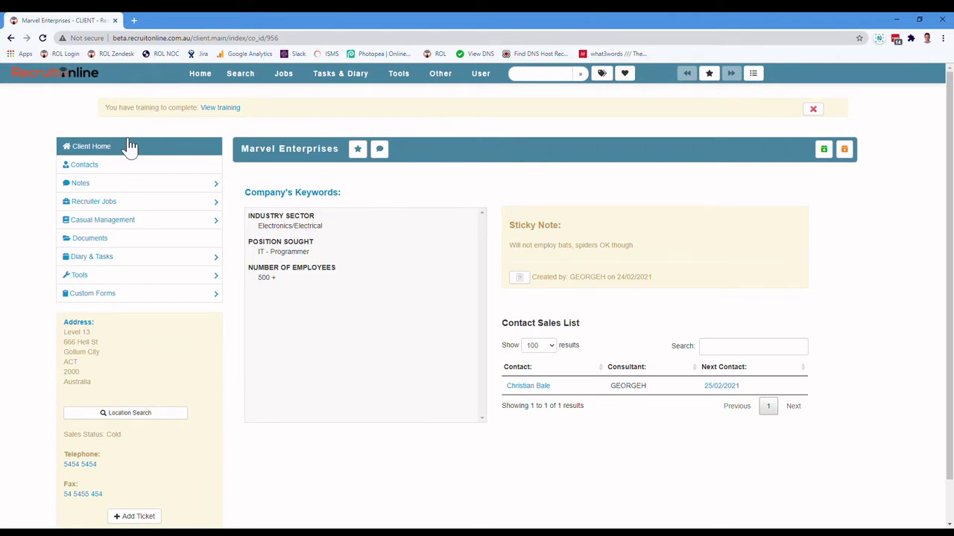
pyautogui.moveTo(116, 224)
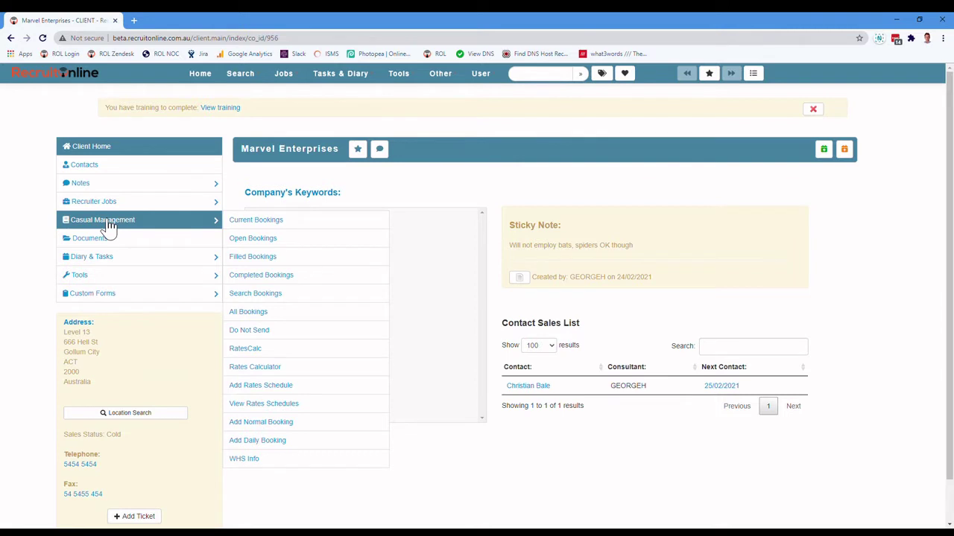
pyautogui.click(258, 357)
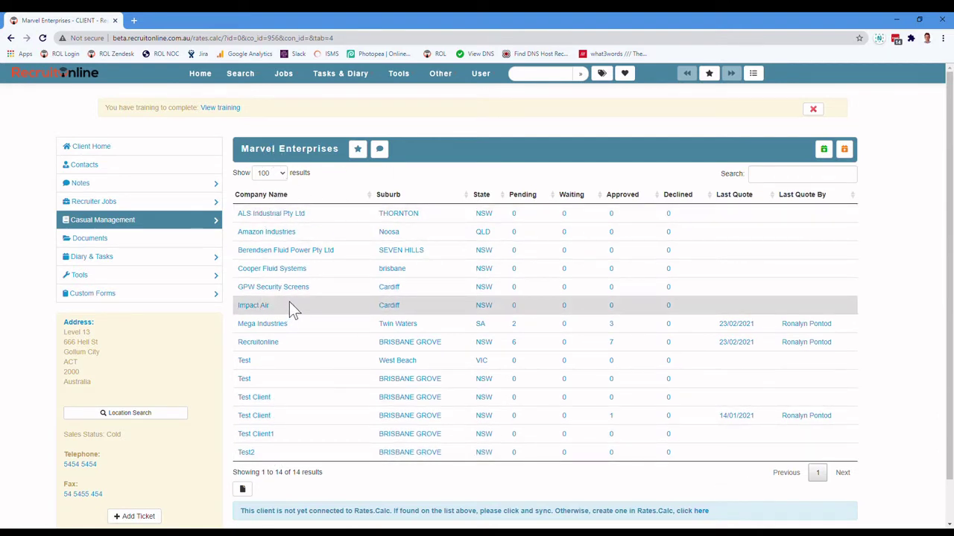
# Open the form for creating Marvel Enterprises in Rates.Calc and review its prefilled client details
pyautogui.click(702, 513)
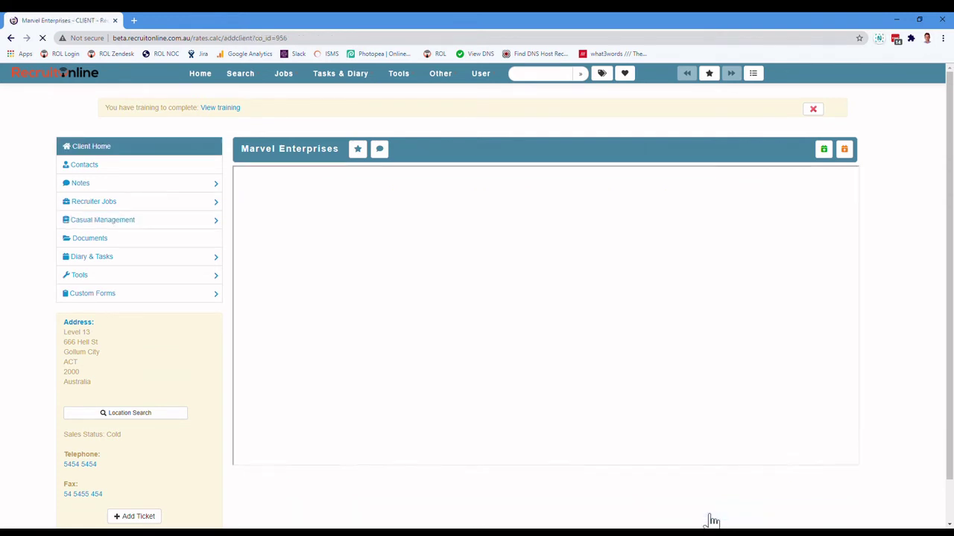
pyautogui.scroll(-1, 284, 277)
pyautogui.scroll(-3, 375, 394)
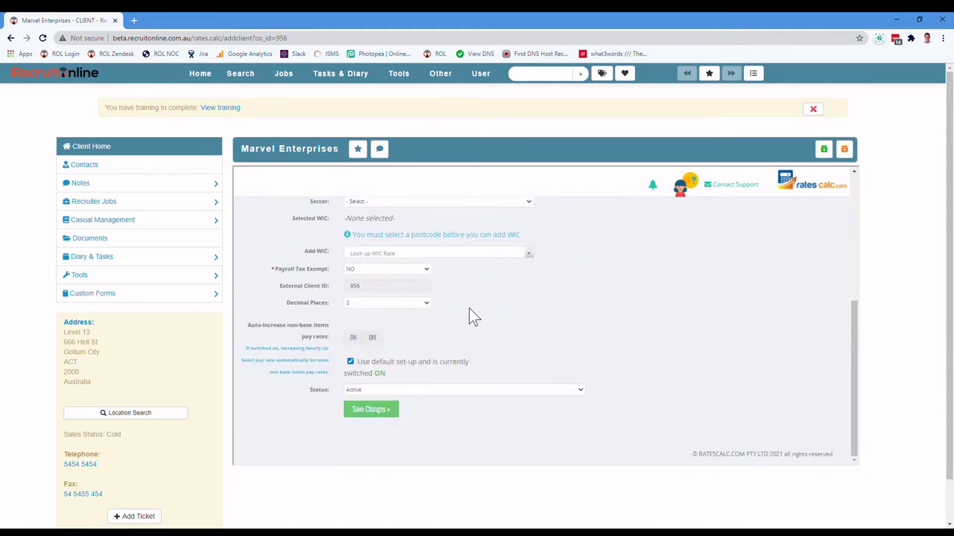
pyautogui.scroll(4, 470, 312)
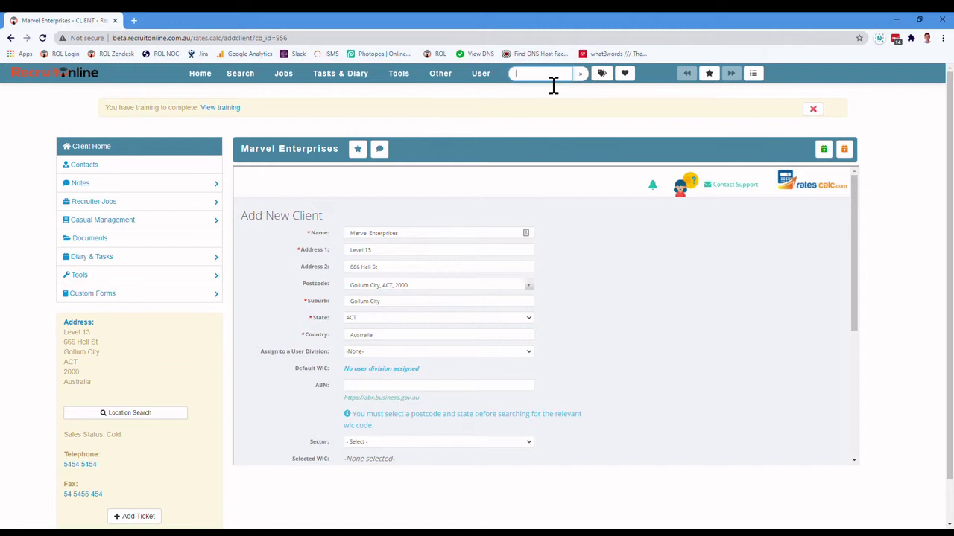
# Search for "mega", open the client Mega Industries and review the quotes on its RatesCalc page
pyautogui.write('mega')
pyautogui.press('Return')
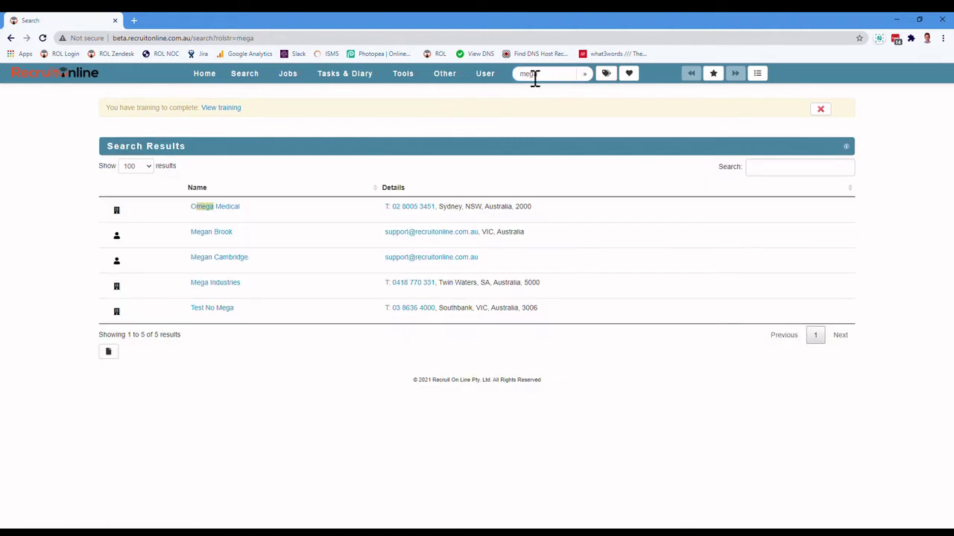
pyautogui.click(212, 284)
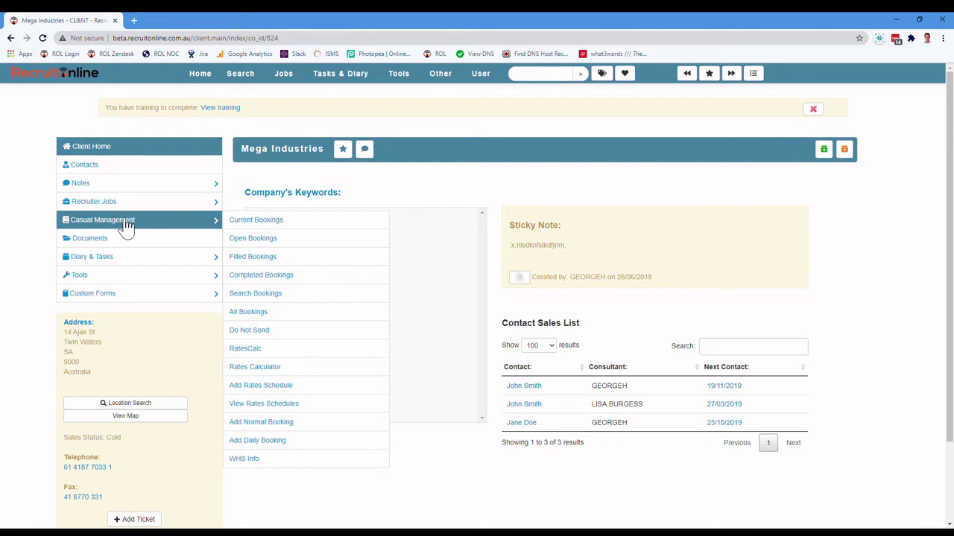
pyautogui.click(250, 354)
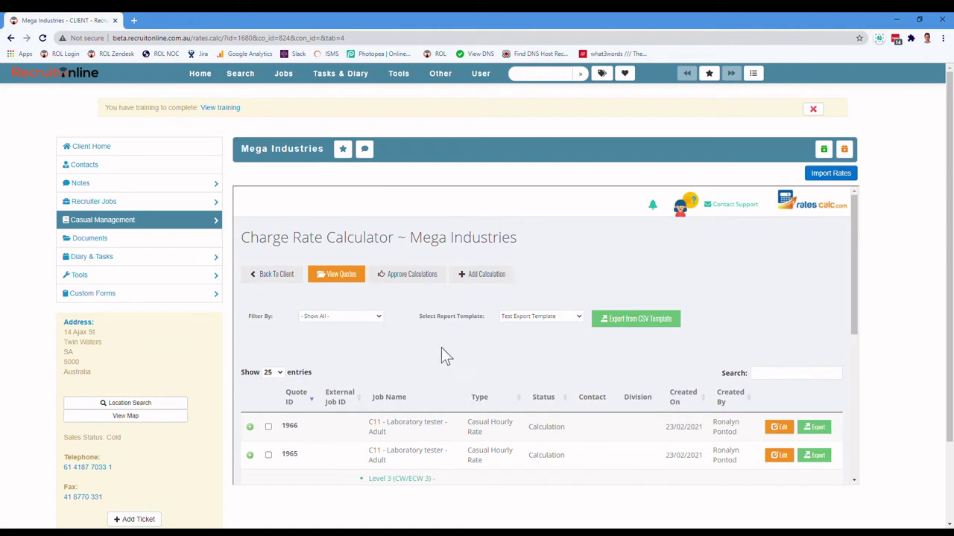
pyautogui.scroll(-3, 477, 390)
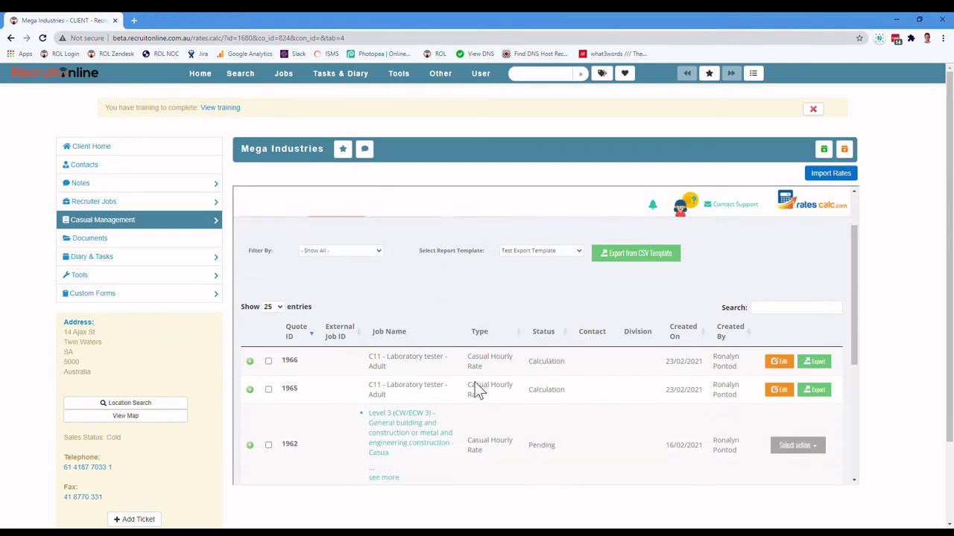
pyautogui.scroll(-1, 400, 358)
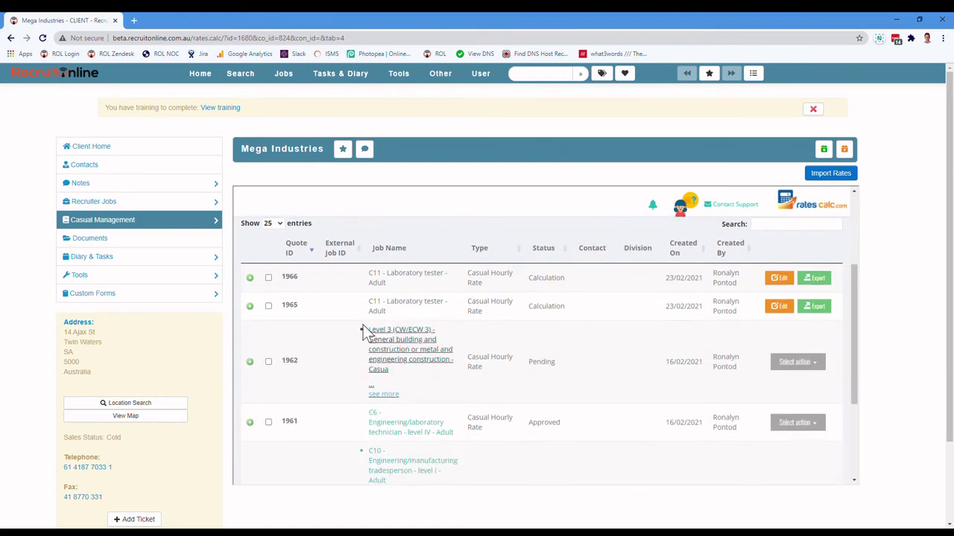
pyautogui.scroll(3, 500, 410)
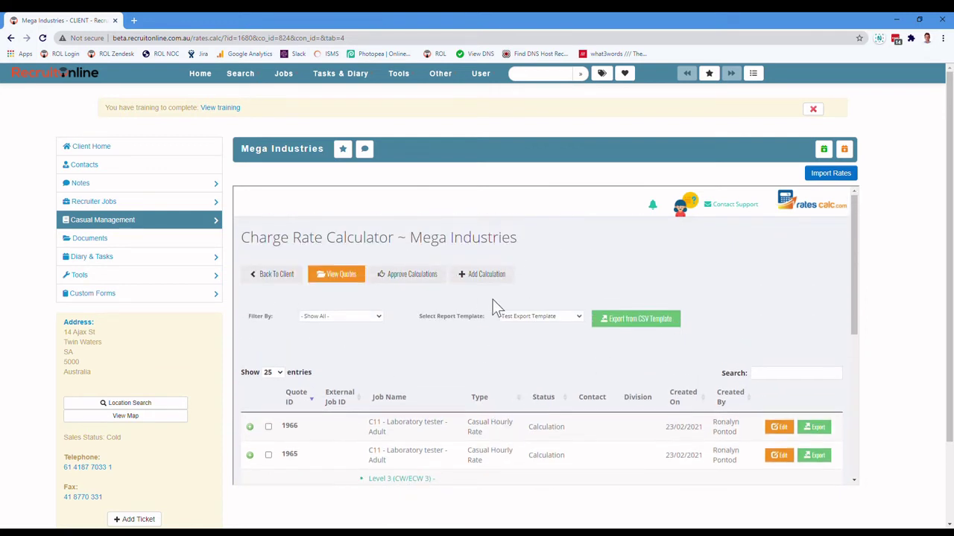
# Try to import the C10 engineering/manufacturing tradesperson rate from Mega Industries' approved C10 and C13 RatesCalc quote
pyautogui.click(841, 176)
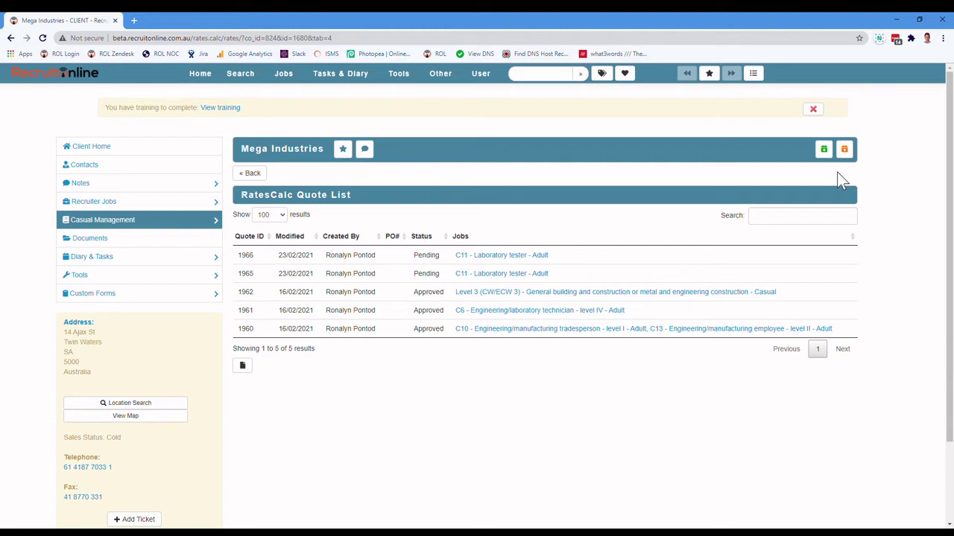
pyautogui.click(500, 336)
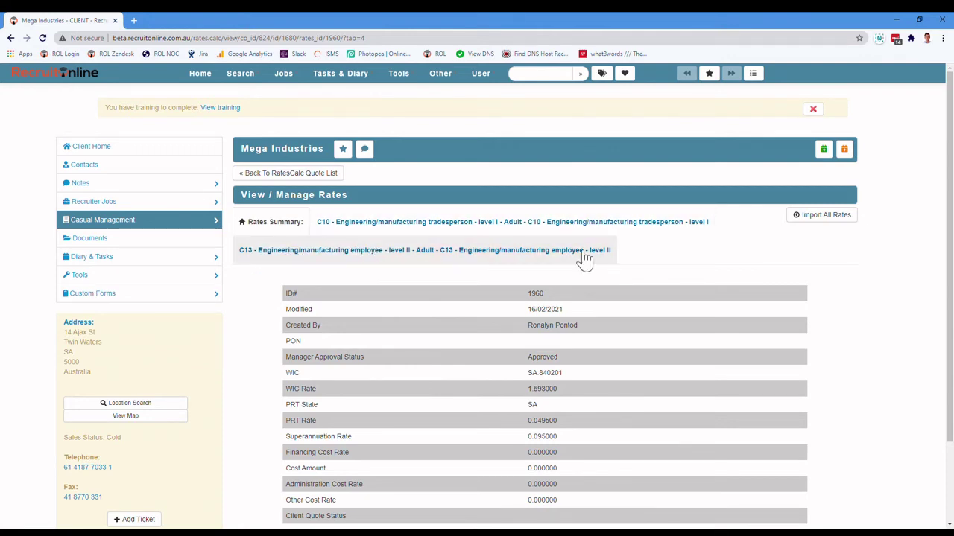
pyautogui.click(830, 217)
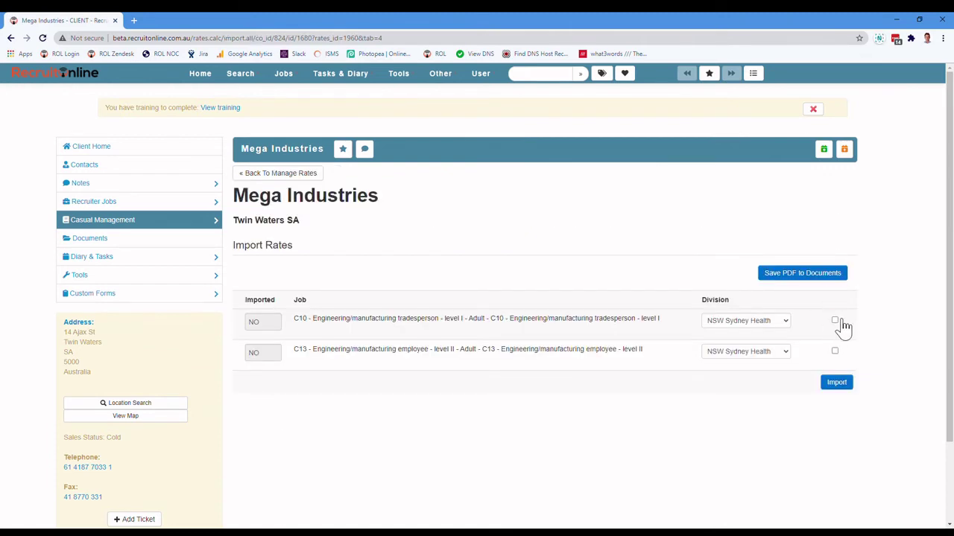
pyautogui.click(835, 321)
pyautogui.click(842, 384)
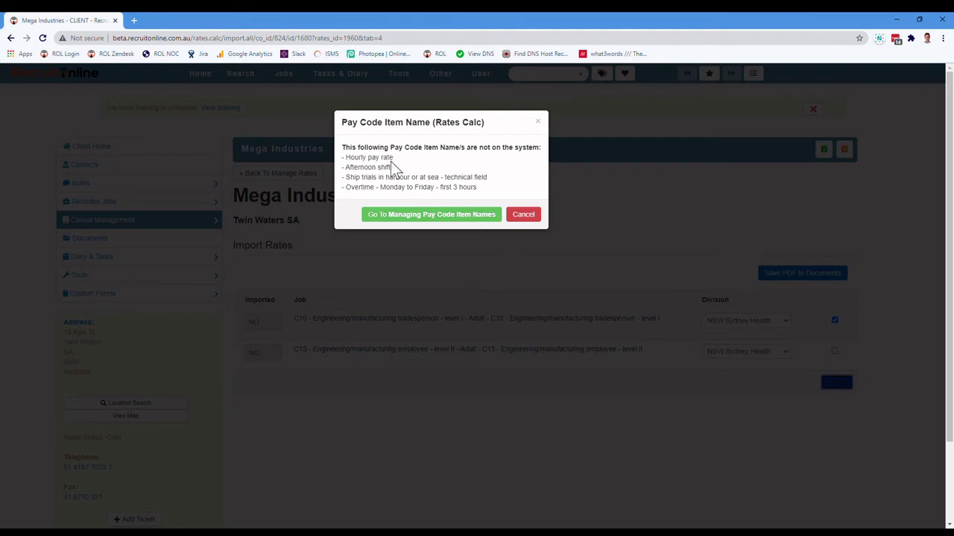
# Check the missing pay code item names against the Manage Pay Item Names list, return to the import page and dismiss the notice
pyautogui.moveTo(393, 158); pyautogui.dragTo(349, 159)
pyautogui.moveTo(345, 159); pyautogui.dragTo(404, 157)
pyautogui.click(434, 216)
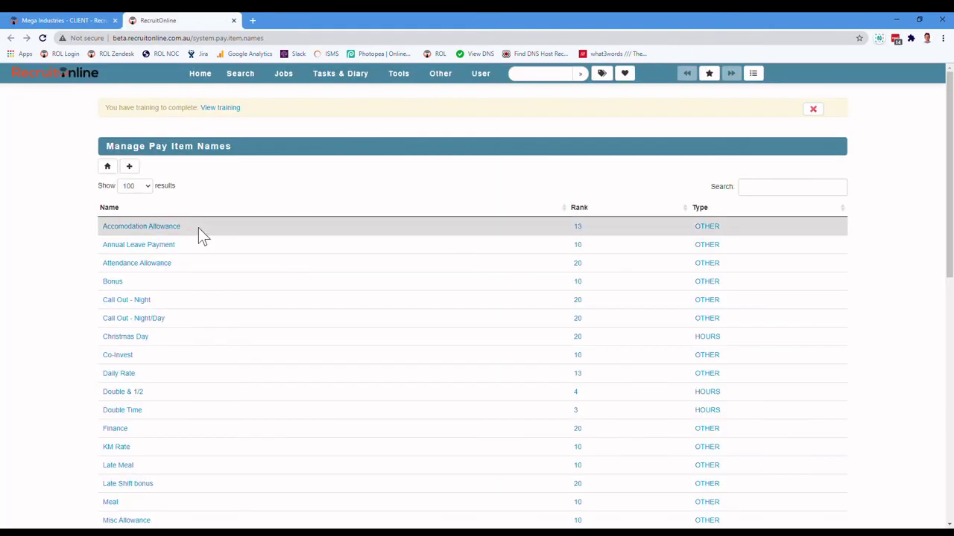
pyautogui.click(99, 20)
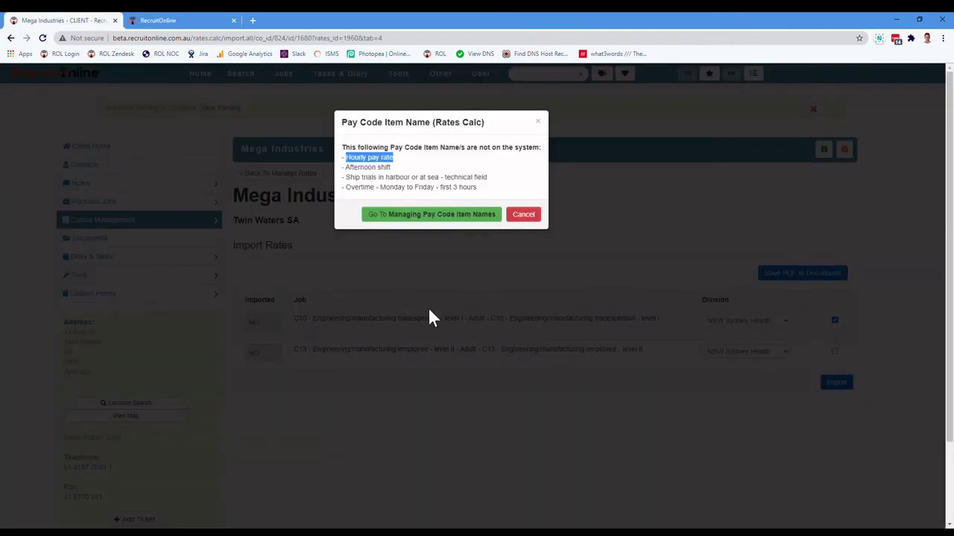
pyautogui.click(541, 123)
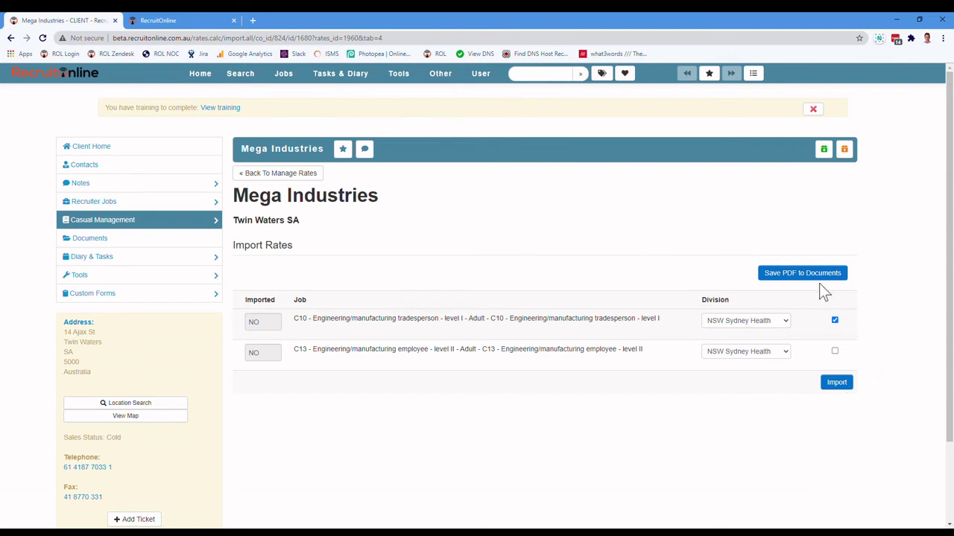
# Reopen Mega Industries' RatesCalc quote list and view the rates summary of the approved Level 3 (CW/ECW 3) quote
pyautogui.moveTo(144, 226)
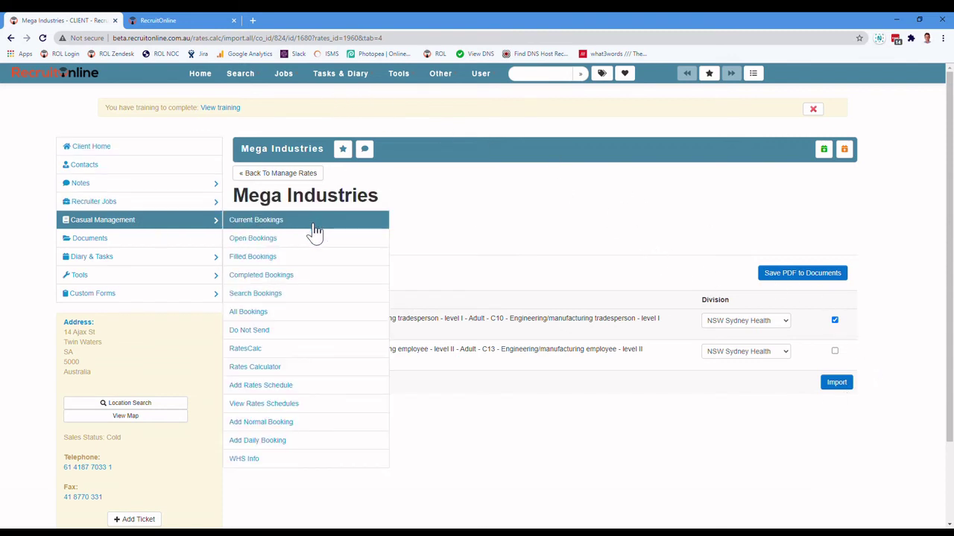
pyautogui.click(276, 350)
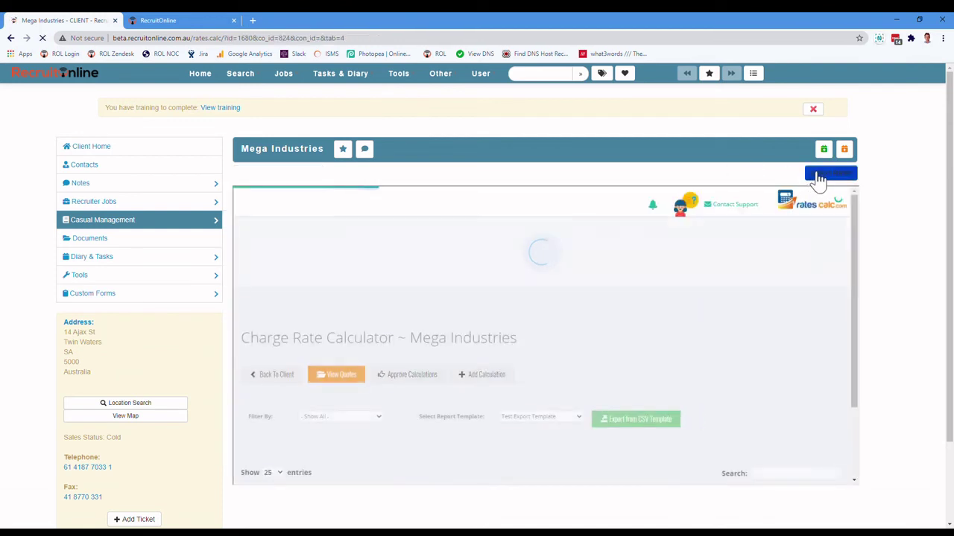
pyautogui.click(819, 179)
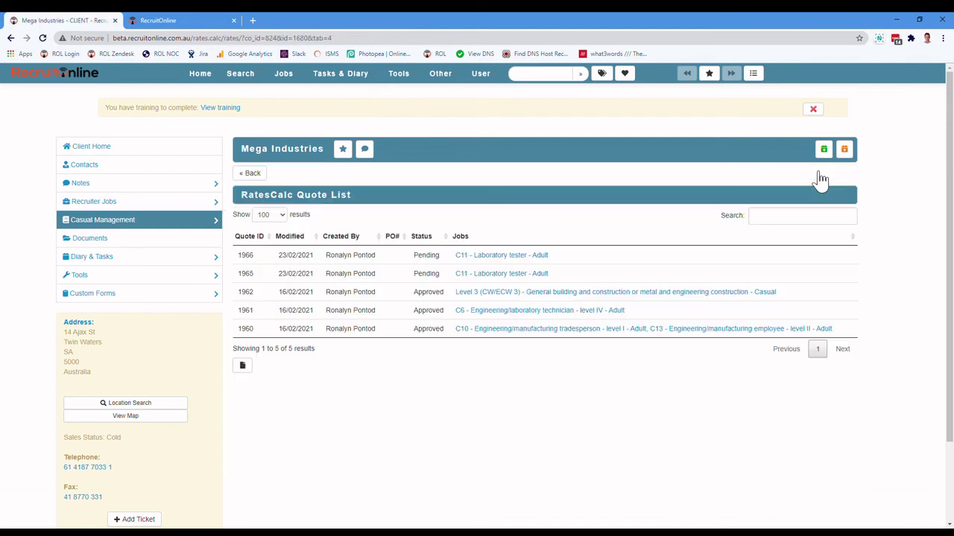
pyautogui.click(471, 294)
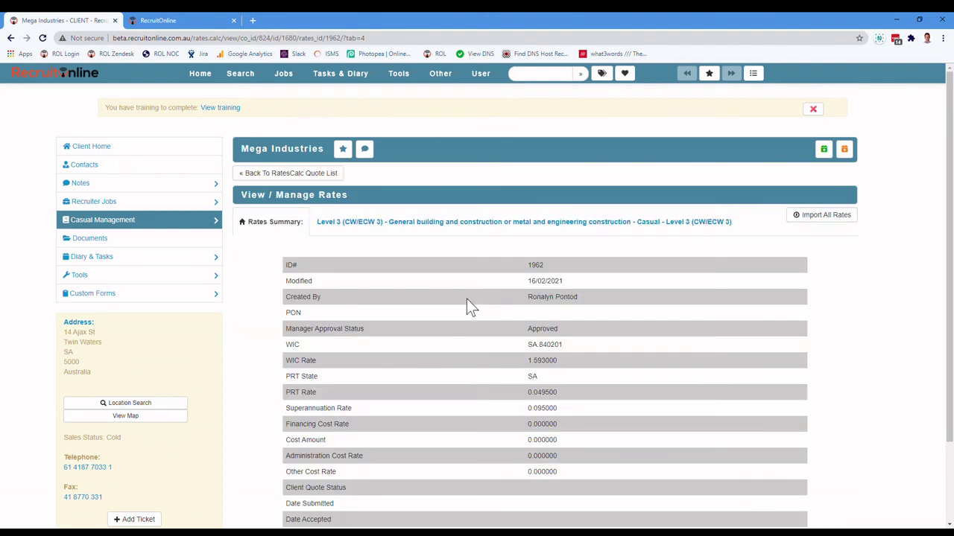
pyautogui.scroll(-2, 471, 298)
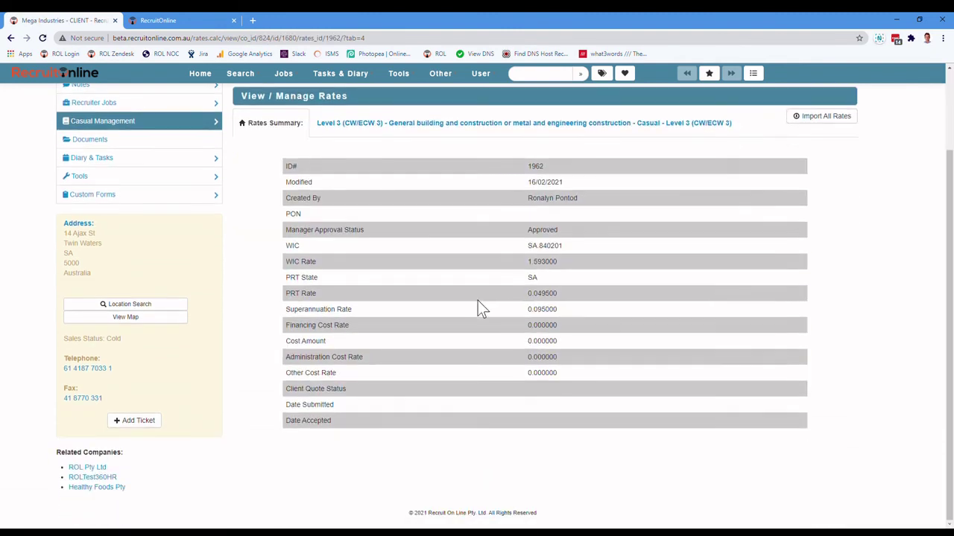
pyautogui.scroll(2, 479, 301)
# Save the Level 3 (CW/ECW 3) quote as a PDF to the client's documents from its rates import page and view the document list
pyautogui.click(843, 217)
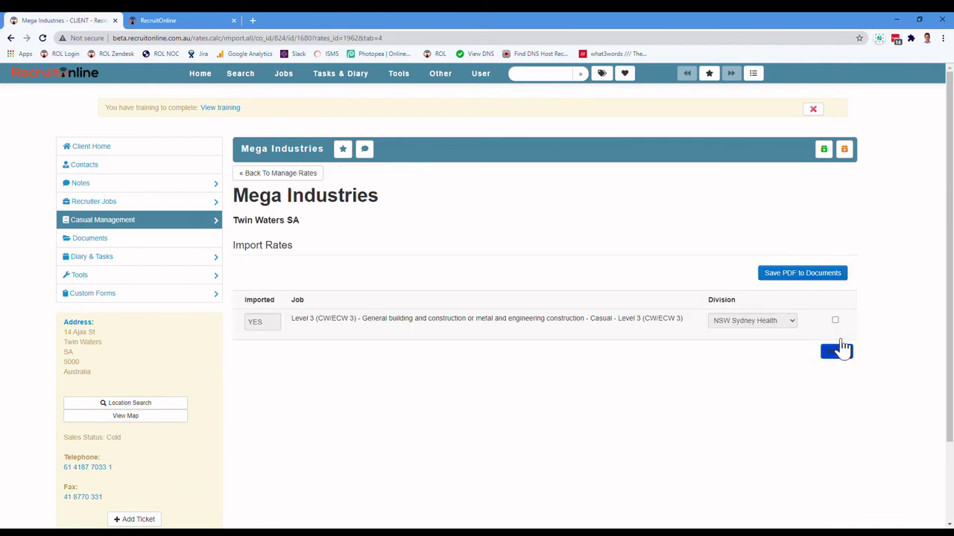
pyautogui.click(815, 274)
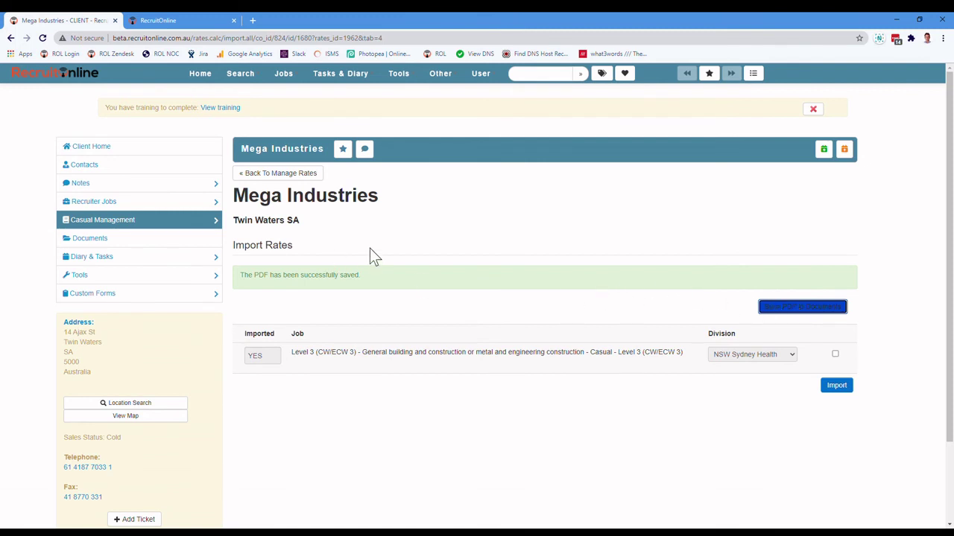
pyautogui.click(190, 240)
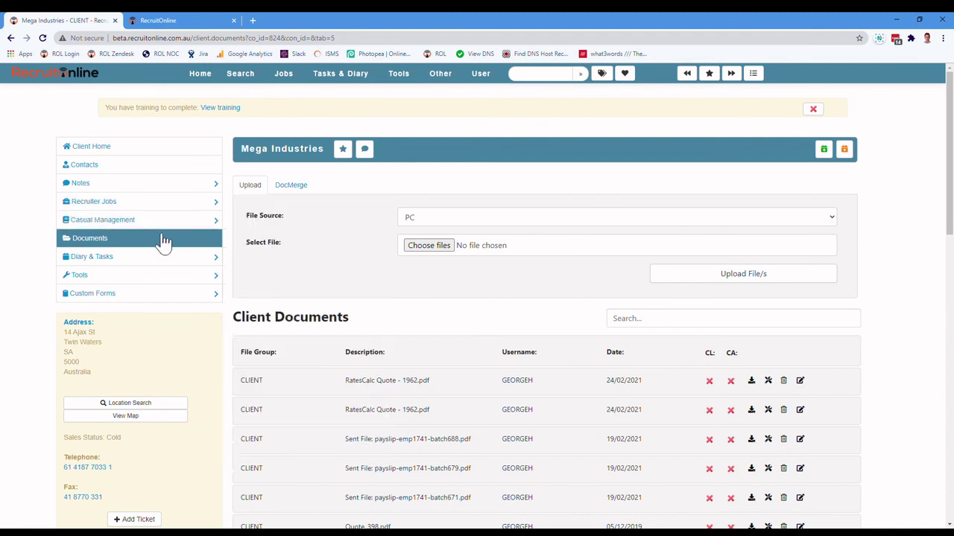
# View Mega Industries' rates schedules and expand the Level 3 (CW/ECW 3) job to examine its pay and charge rates
pyautogui.moveTo(163, 222)
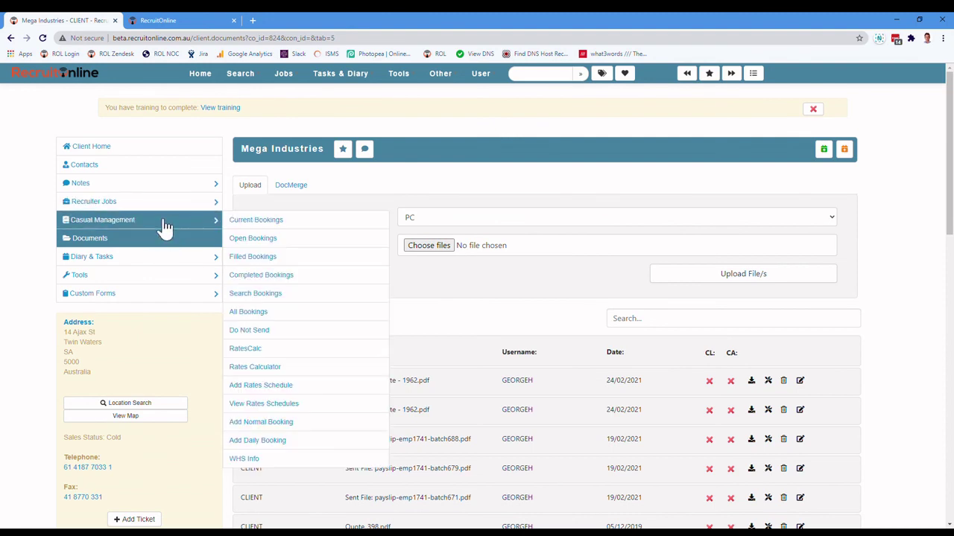
pyautogui.click(308, 417)
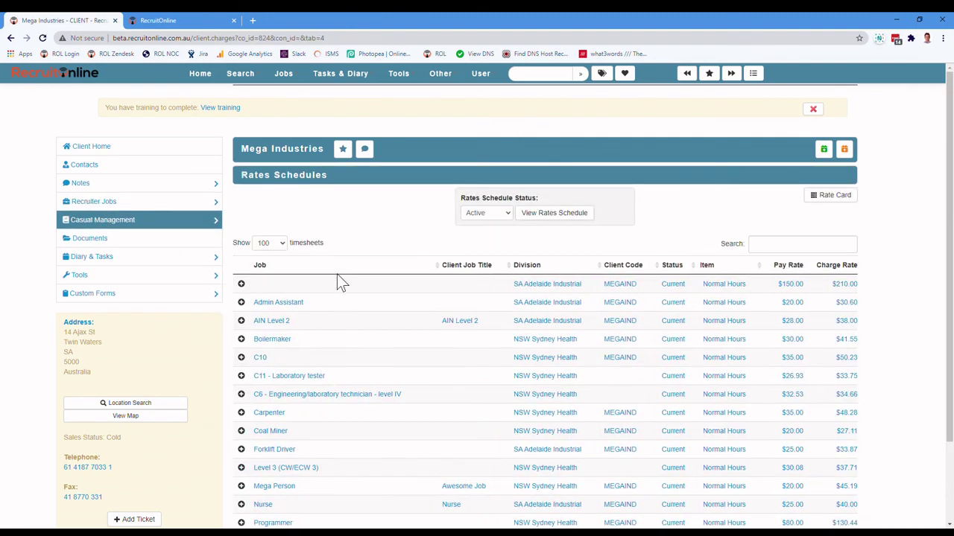
pyautogui.scroll(-2, 336, 277)
pyautogui.click(241, 368)
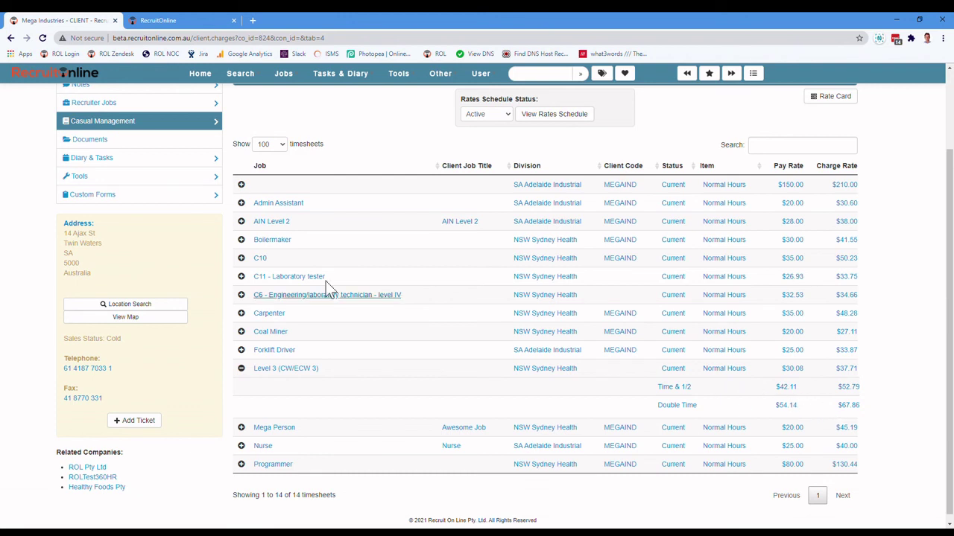
pyautogui.scroll(3, 296, 249)
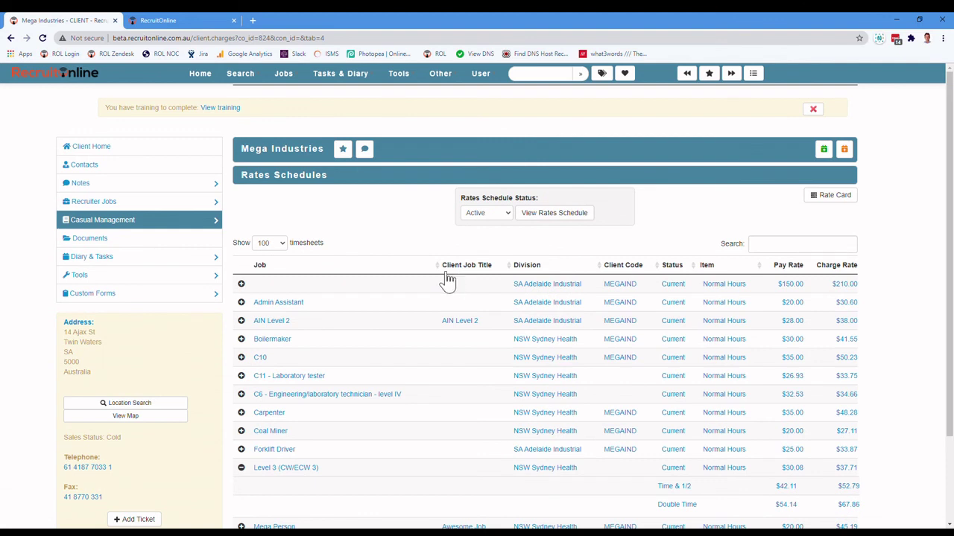